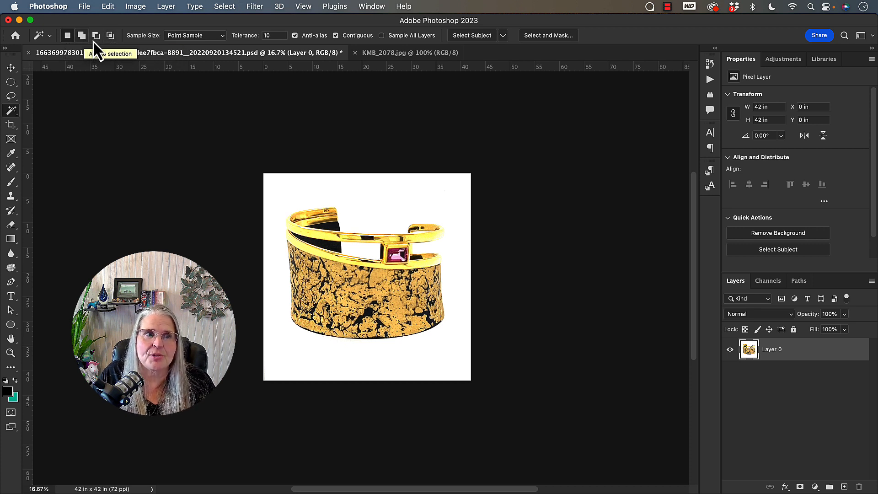
{"action": "left_click", "coordinate": [49, 36]}
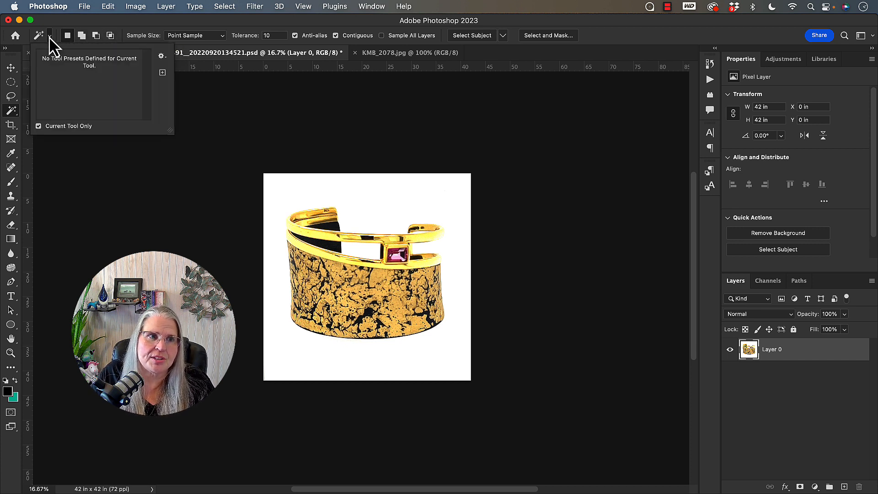
{"action": "left_click", "coordinate": [49, 37]}
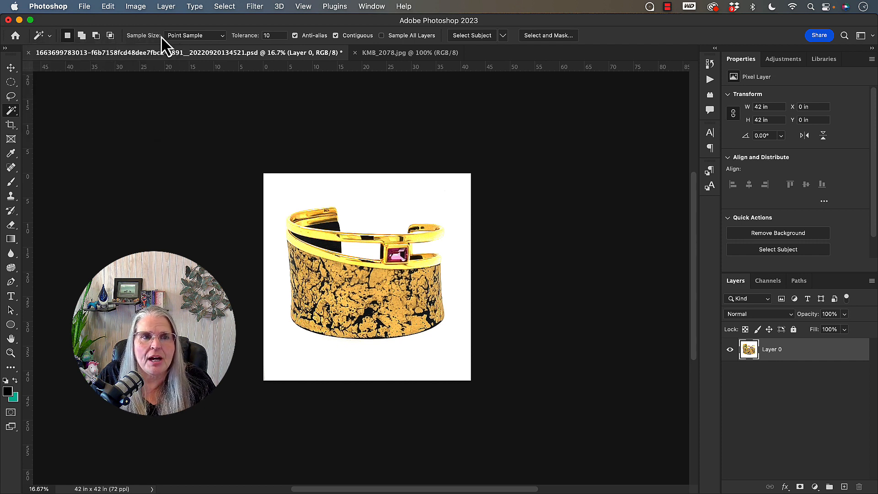
{"action": "left_click", "coordinate": [196, 37]}
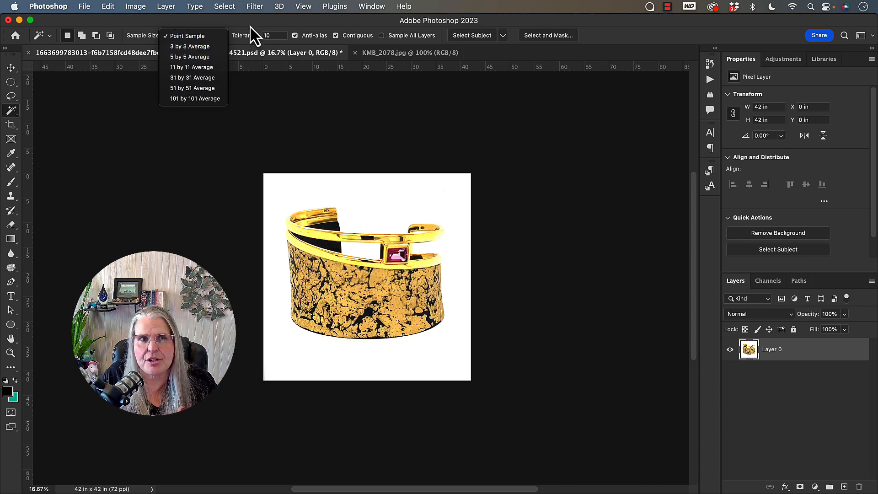
{"action": "left_click", "coordinate": [273, 37]}
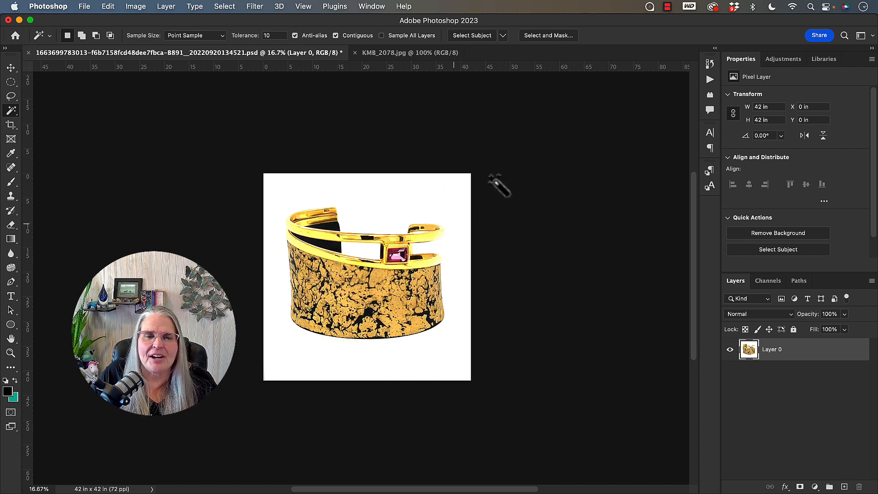
- Select the white background around the bracelet with the Magic Wand at tolerance 10 and switch to adding to the selection
{"action": "left_click", "coordinate": [382, 201]}
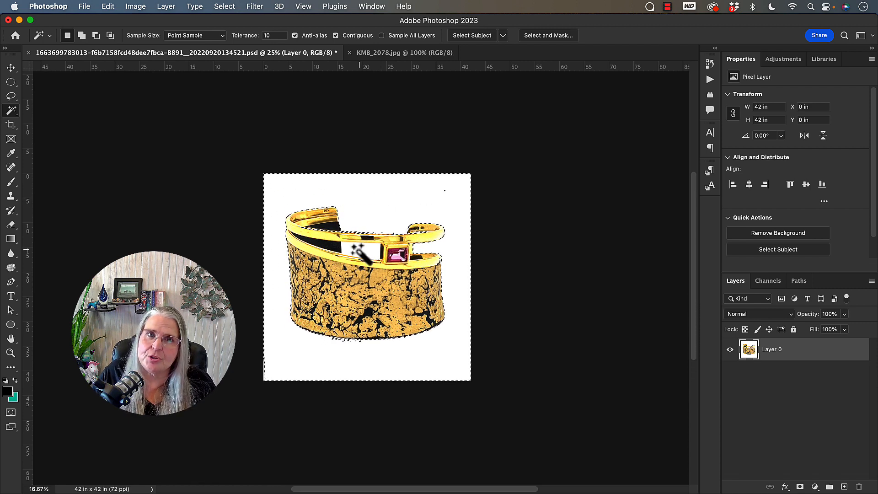
{"action": "left_click", "coordinate": [82, 36]}
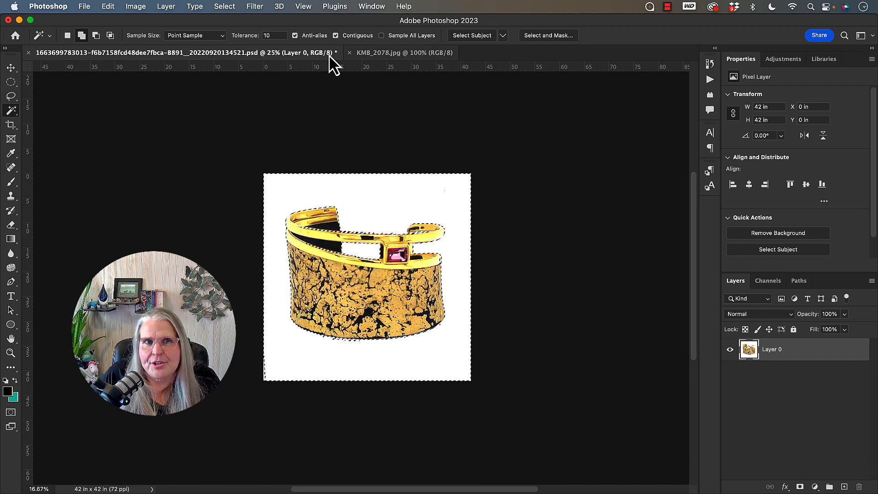
{"action": "left_click", "coordinate": [267, 36]}
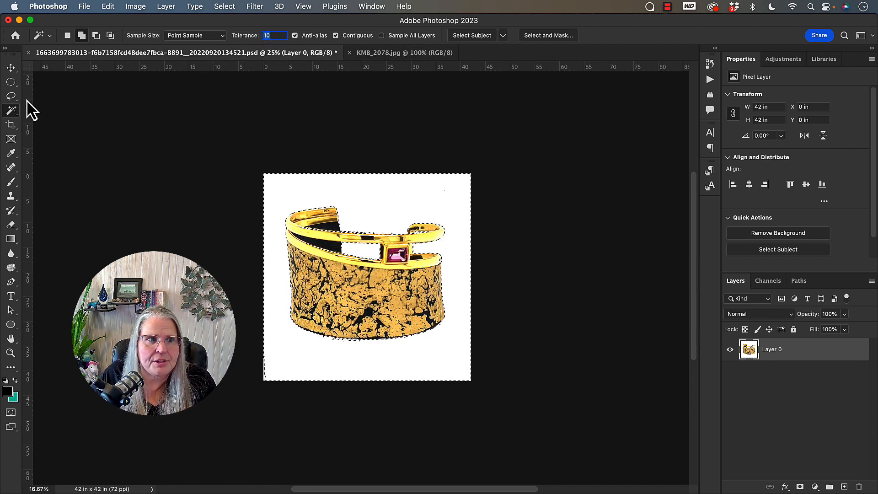
- Clear the selection and reselect the white background with the Magic Wand at a tolerance of 1
{"action": "left_click", "coordinate": [13, 97]}
{"action": "left_click", "coordinate": [384, 197]}
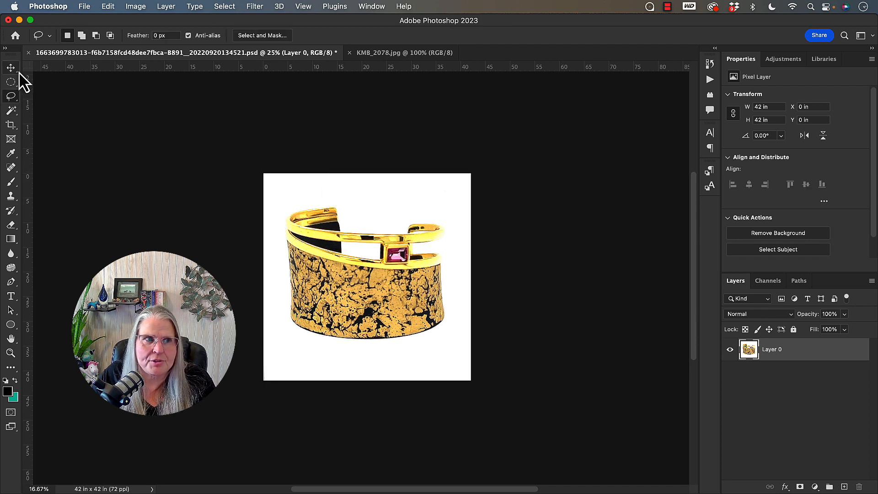
{"action": "left_click", "coordinate": [11, 111]}
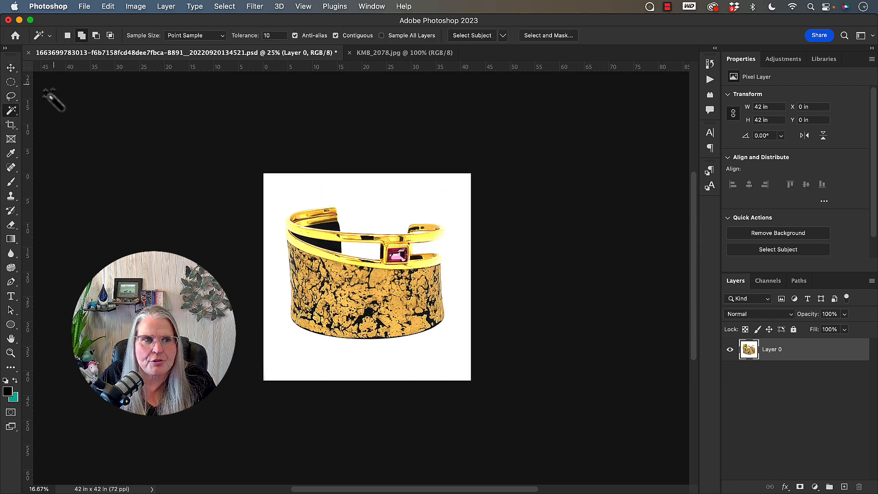
{"action": "left_click", "coordinate": [247, 36]}
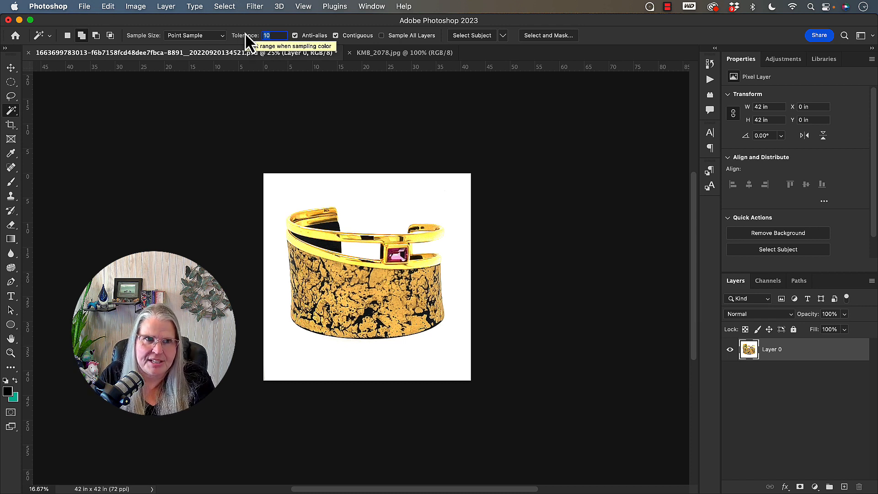
{"action": "type", "text": "1"}
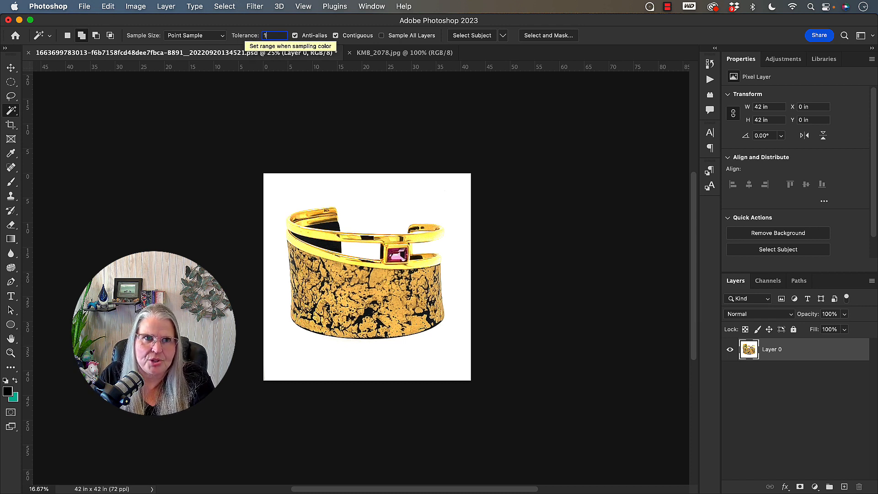
{"action": "left_click", "coordinate": [386, 213]}
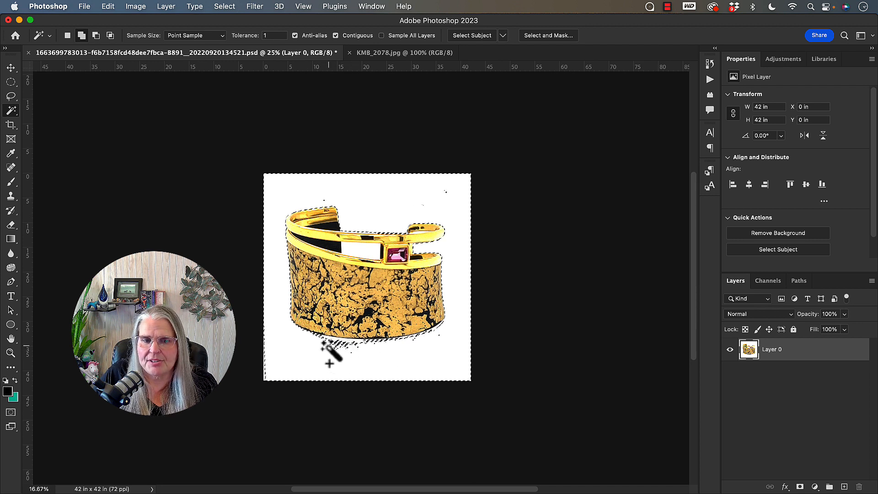
- Add more of the white background to the selection with the Magic Wand at tolerances of 5 and 7
{"action": "left_click", "coordinate": [274, 35]}
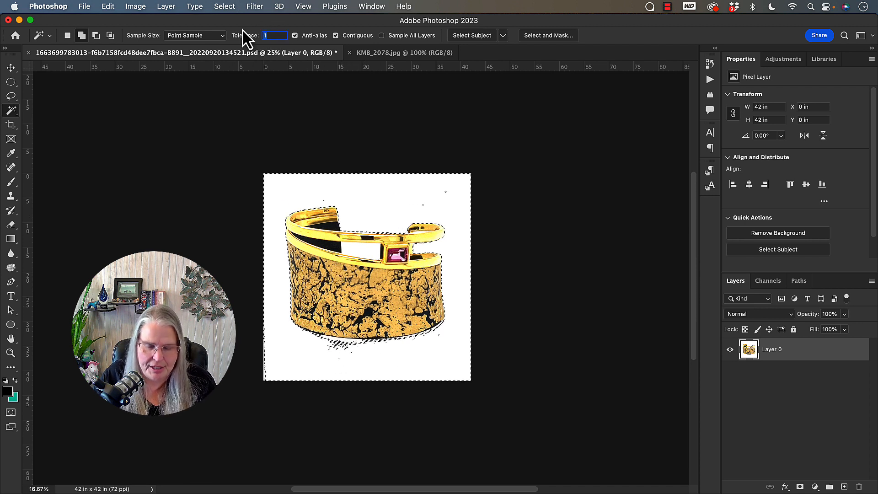
{"action": "type", "text": "5"}
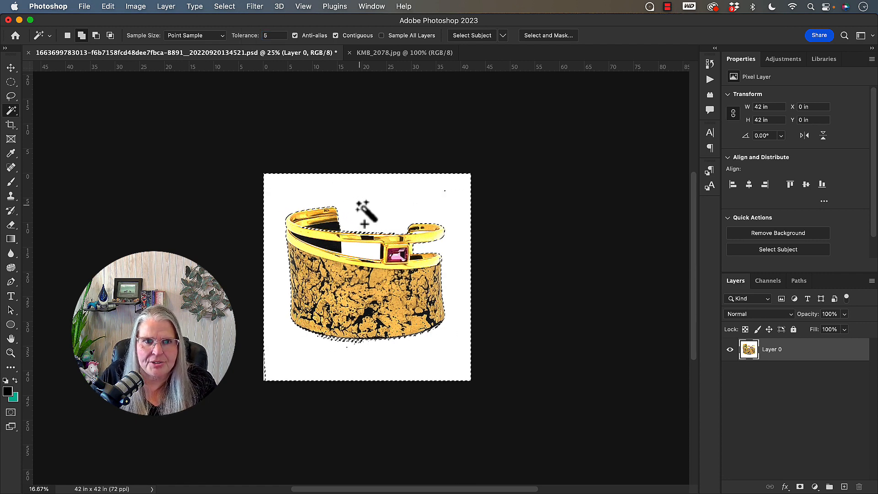
{"action": "left_click", "coordinate": [270, 36]}
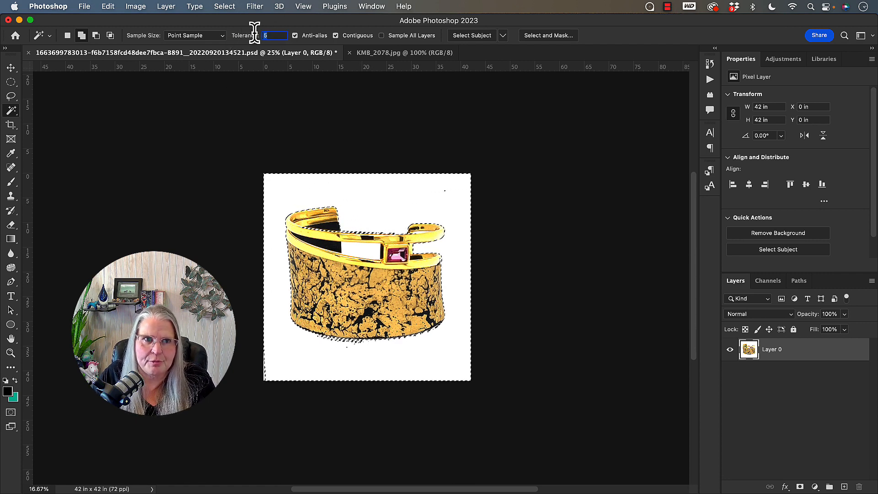
{"action": "type", "text": "7"}
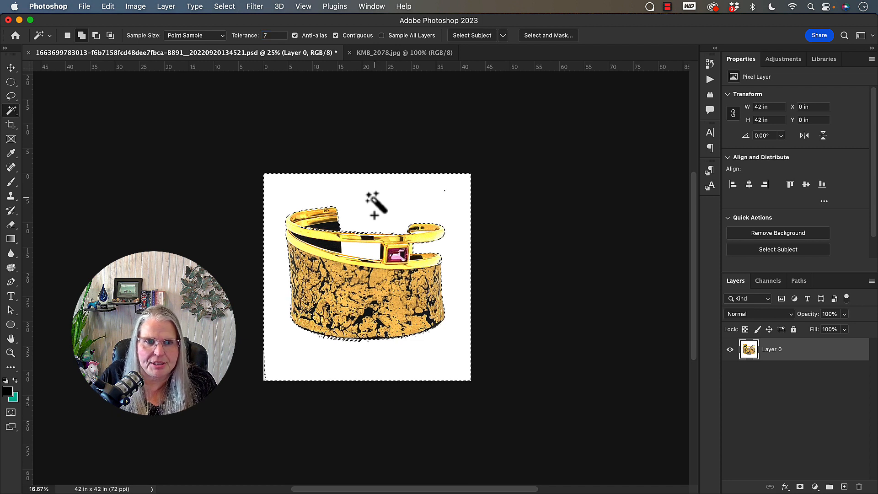
- Clear the selection and reselect the white background with the Magic Wand at a tolerance of 10
{"action": "left_click", "coordinate": [8, 101]}
{"action": "left_click", "coordinate": [372, 203]}
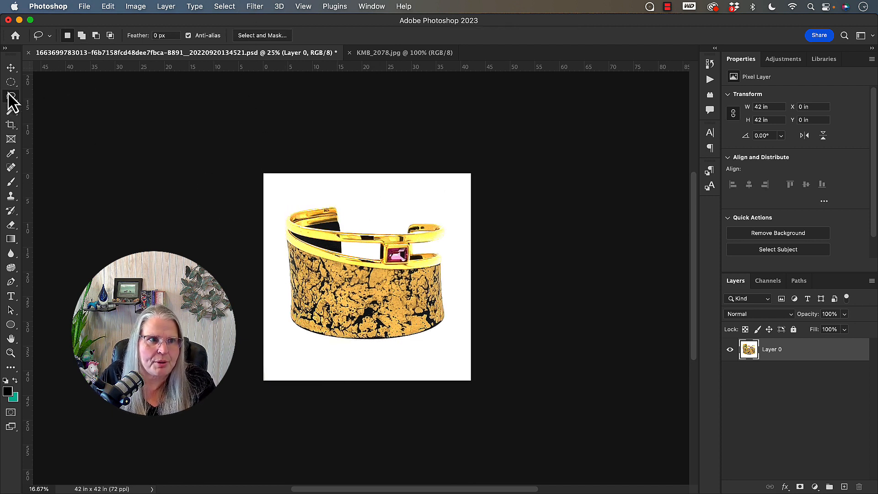
{"action": "left_click", "coordinate": [11, 111]}
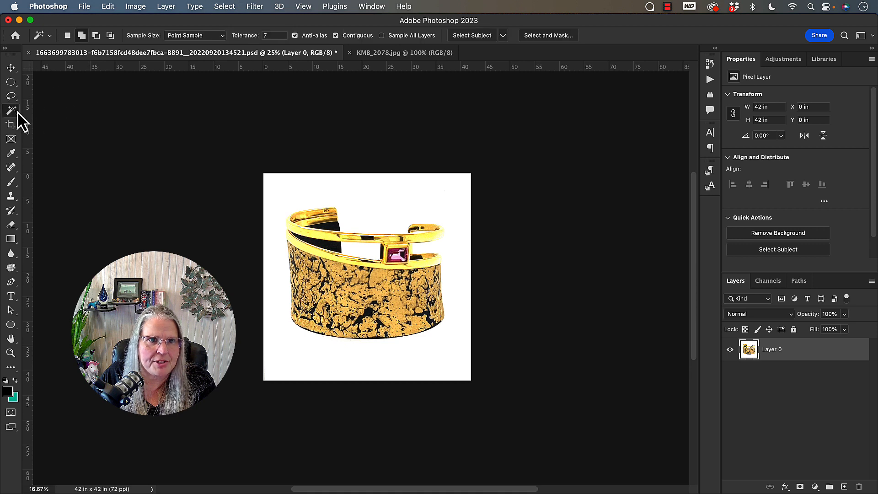
{"action": "left_click", "coordinate": [284, 35]}
{"action": "type", "text": "10"}
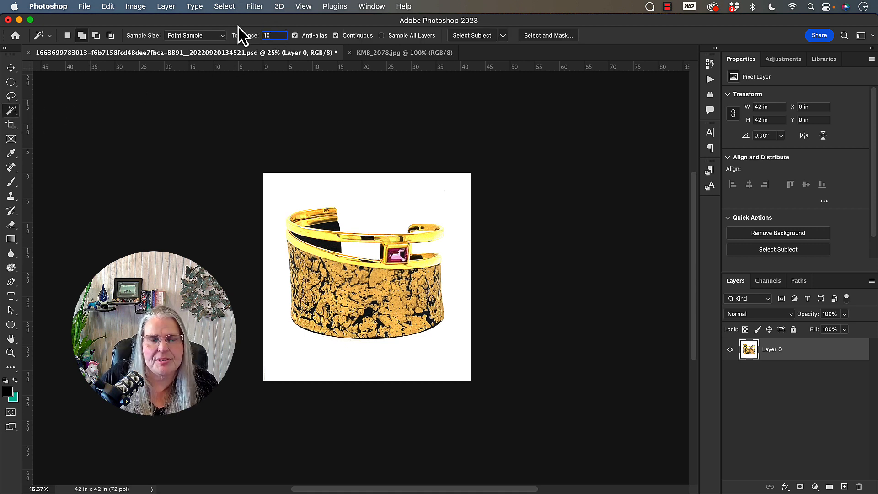
{"action": "left_click", "coordinate": [388, 195]}
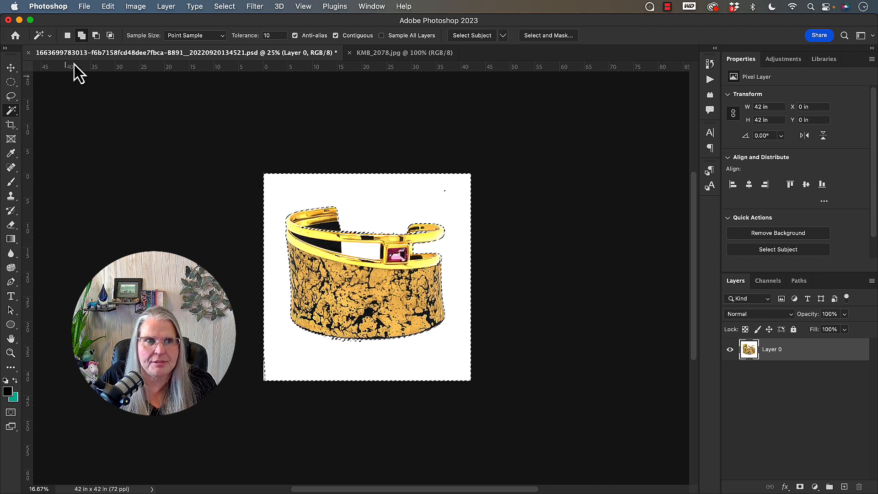
- Make a fresh Magic Wand selection of the white background at tolerance 5 and add the white opening inside the bracelet to it
{"action": "left_click", "coordinate": [67, 36]}
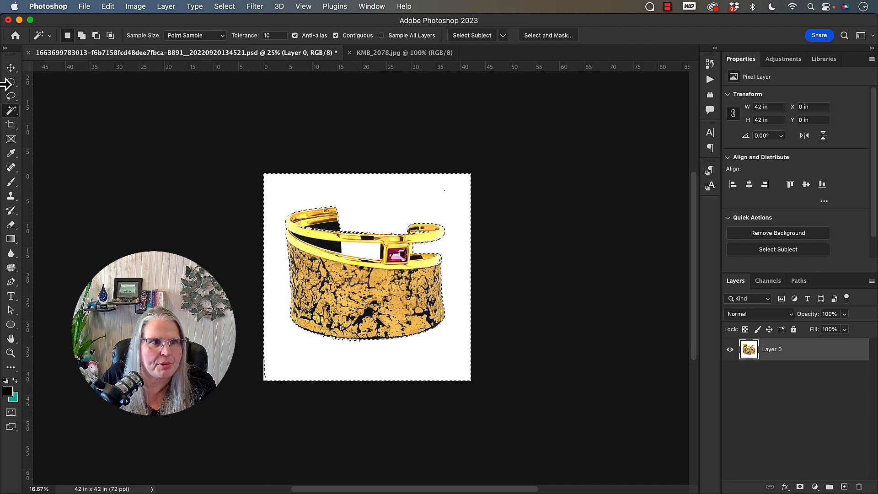
{"action": "left_click", "coordinate": [11, 96]}
{"action": "left_click", "coordinate": [272, 179]}
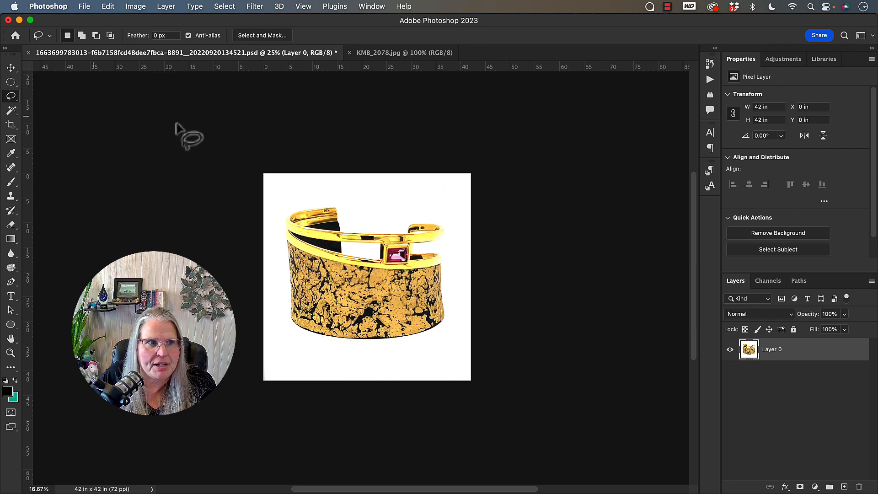
{"action": "left_click", "coordinate": [12, 111]}
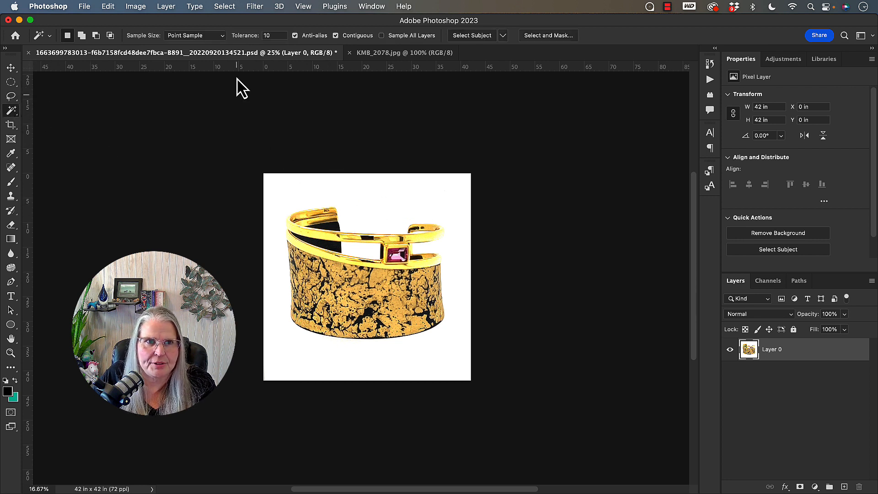
{"action": "left_click", "coordinate": [264, 36]}
{"action": "type", "text": "5"}
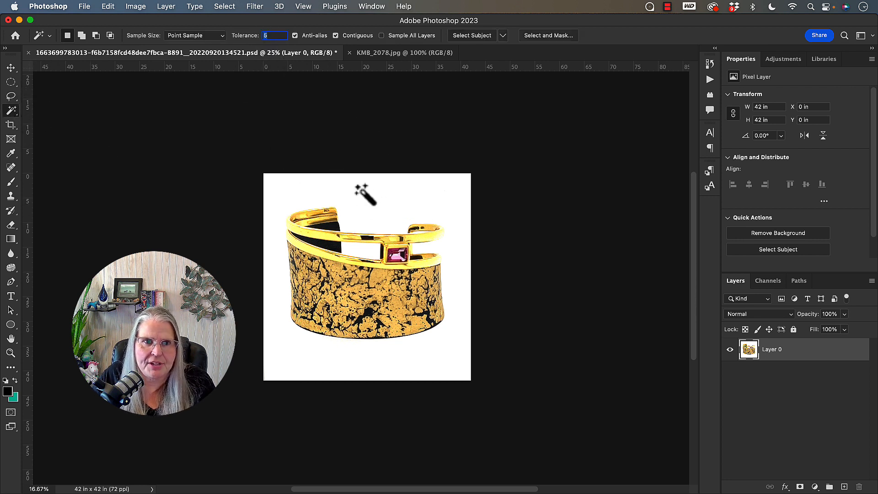
{"action": "left_click", "coordinate": [375, 213]}
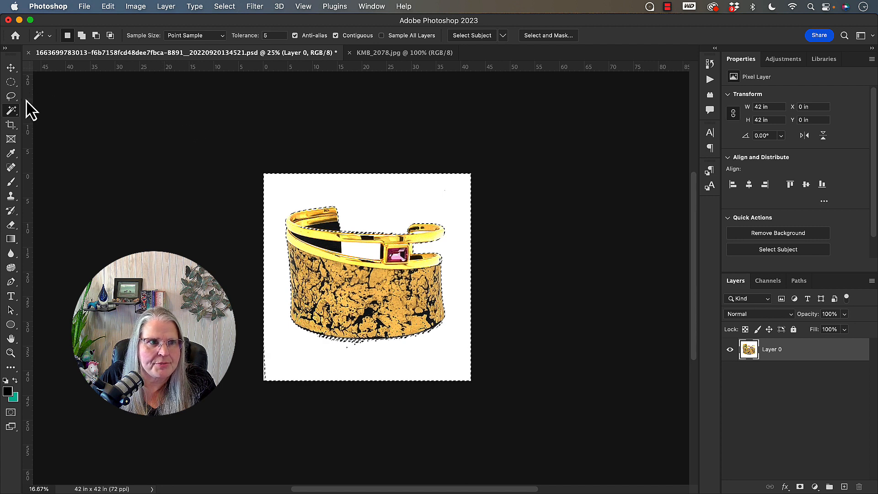
{"action": "left_click", "coordinate": [82, 36]}
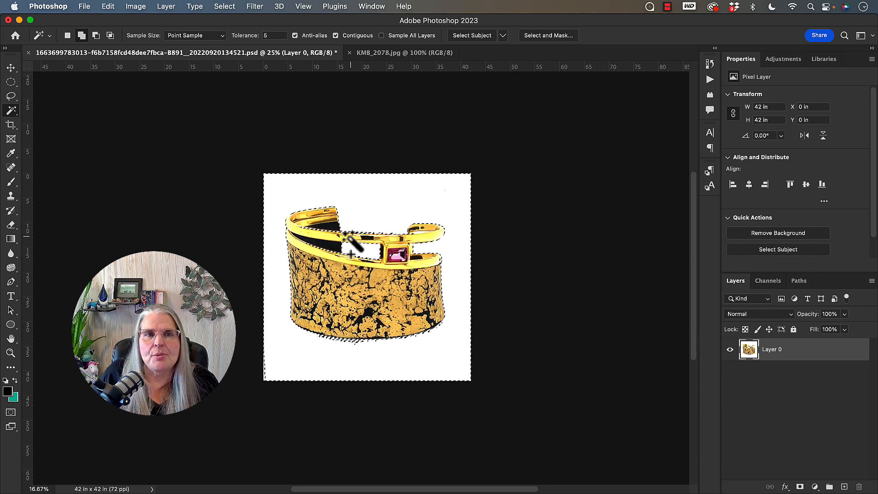
- Invert the selection to the bracelet and add a layer mask to Layer 0 from it
{"action": "left_click", "coordinate": [229, 6]}
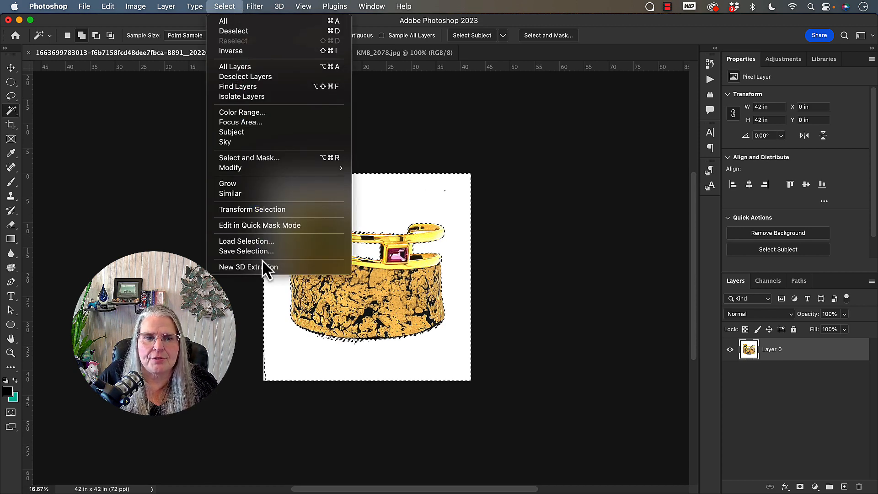
{"action": "mouse_move", "coordinate": [237, 170]}
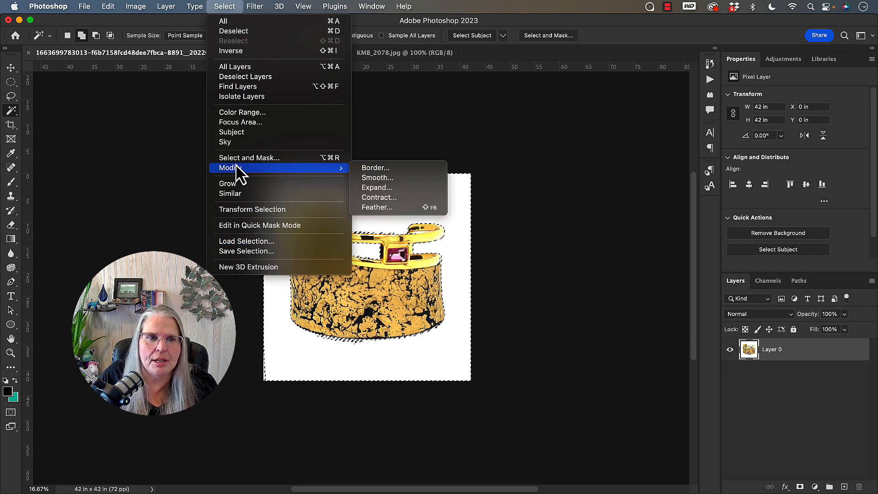
{"action": "key", "text": "Up"}
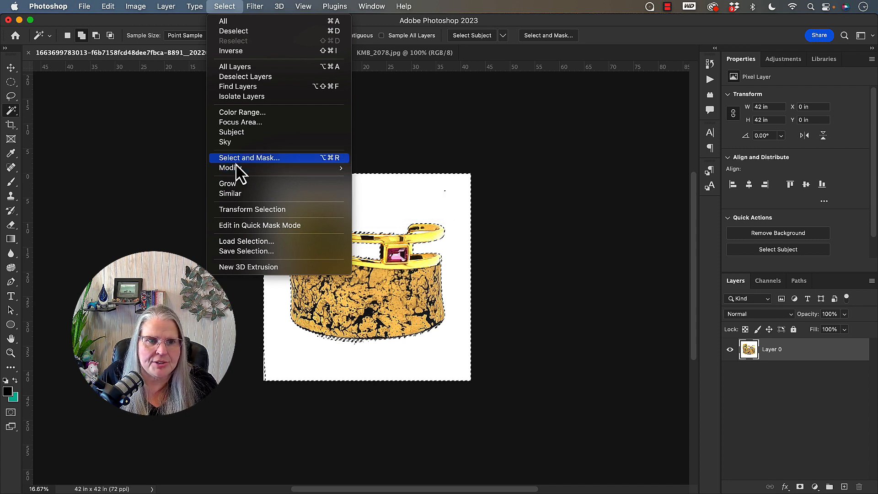
{"action": "left_click", "coordinate": [244, 50]}
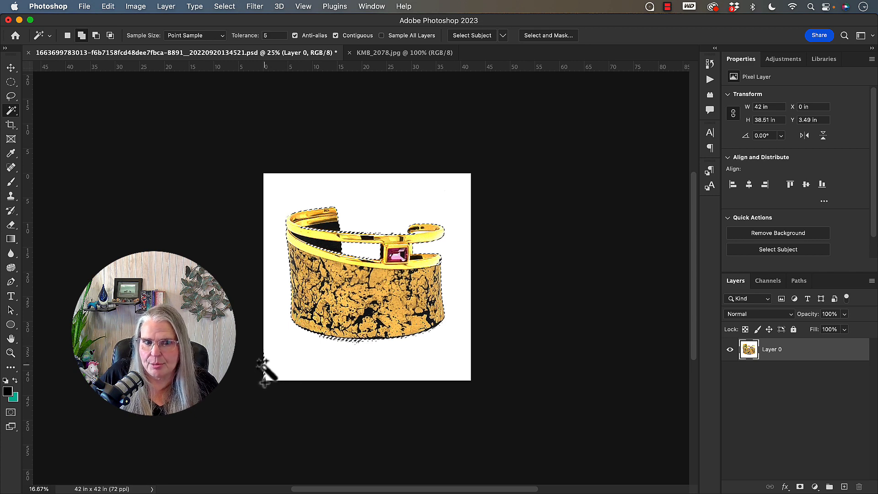
{"action": "left_click", "coordinate": [800, 487]}
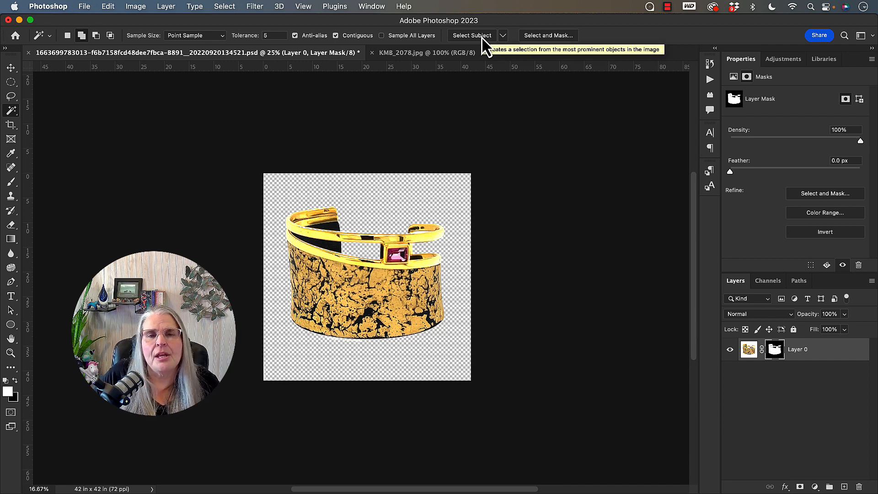
- Switch to KMB_2078.jpg and make a new Magic Wand selection in the upper sky at tolerance 5
{"action": "left_click", "coordinate": [414, 53]}
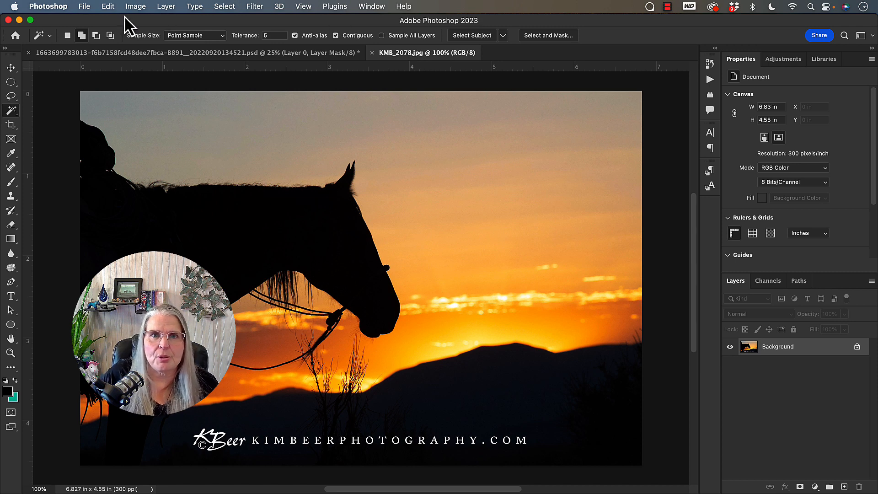
{"action": "left_click", "coordinate": [68, 35]}
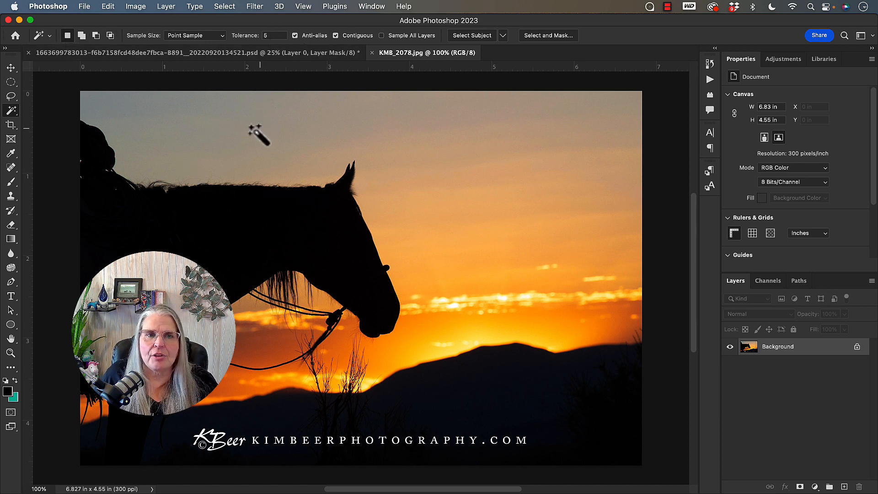
{"action": "left_click", "coordinate": [274, 147]}
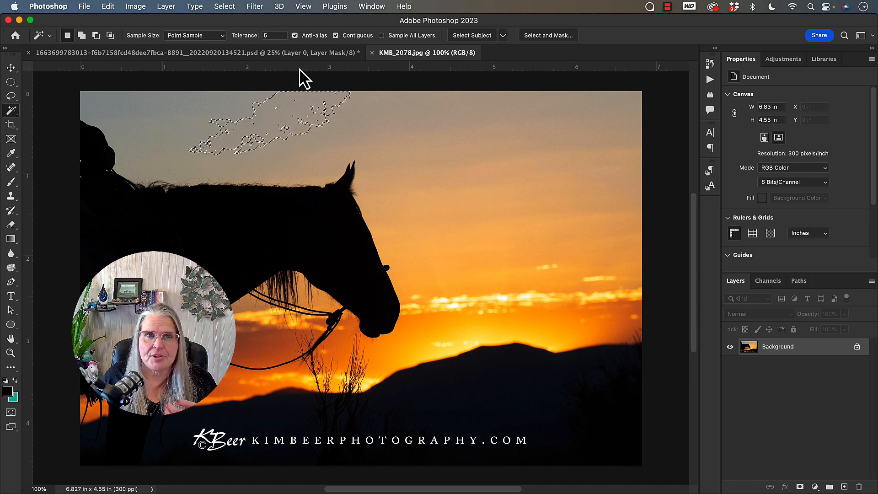
- Reselect the upper sky above the horse with the Magic Wand at a tolerance of 50
{"action": "left_click", "coordinate": [231, 32]}
{"action": "type", "text": "50"}
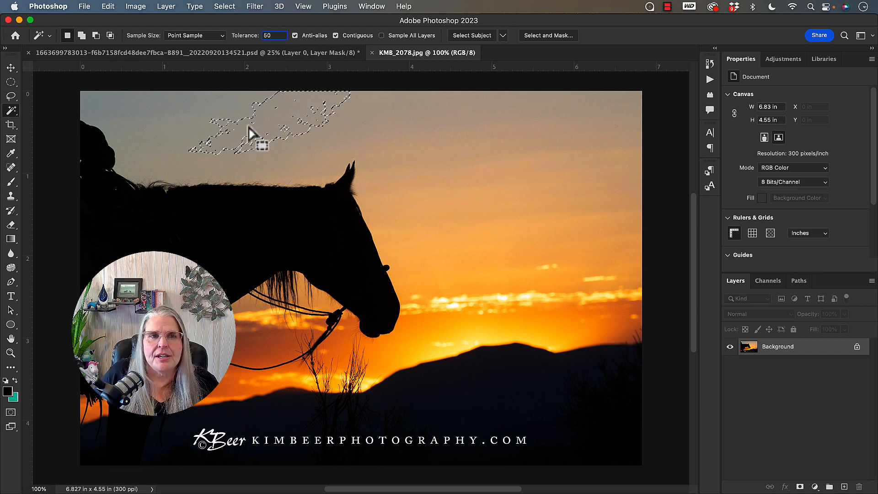
{"action": "left_click", "coordinate": [271, 121]}
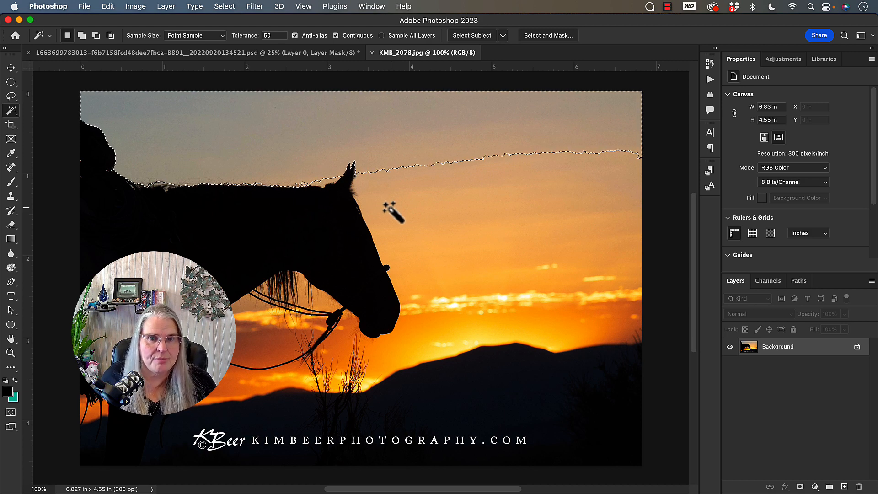
- Set the Magic Wand tolerance to 100 and reselect the sky above the horse
{"action": "left_click", "coordinate": [266, 35]}
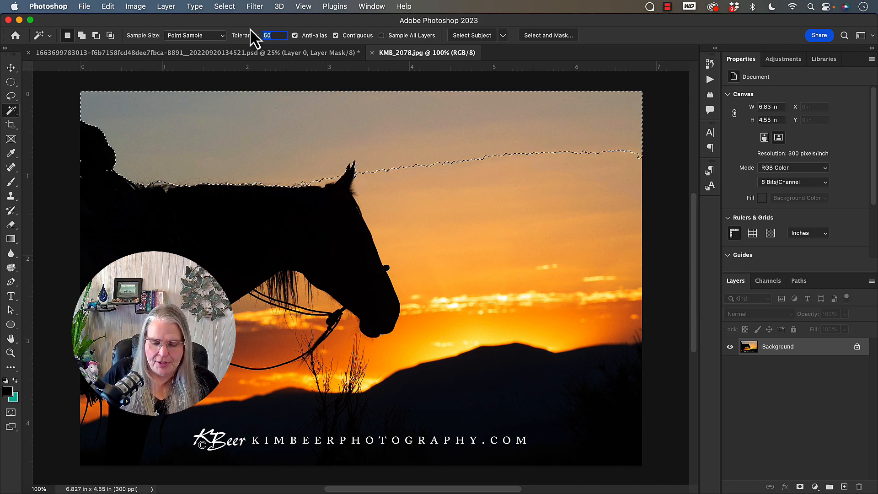
{"action": "type", "text": "100"}
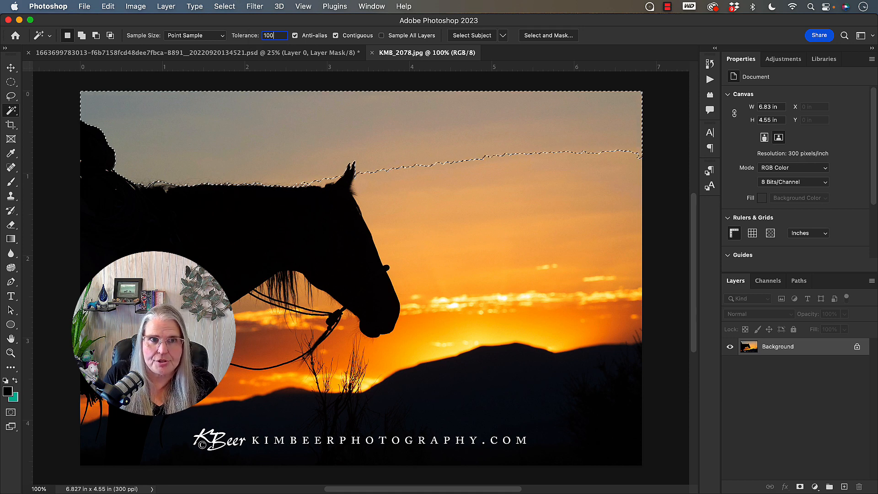
{"action": "left_click", "coordinate": [409, 144]}
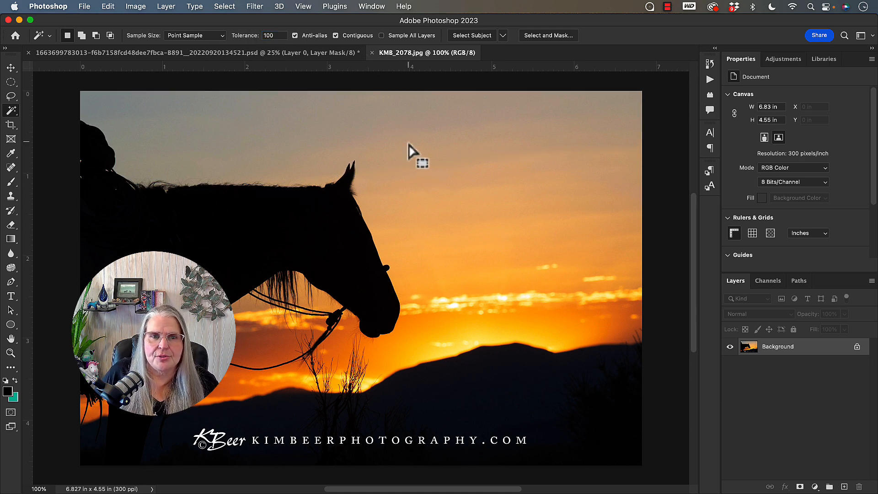
{"action": "left_click", "coordinate": [333, 134]}
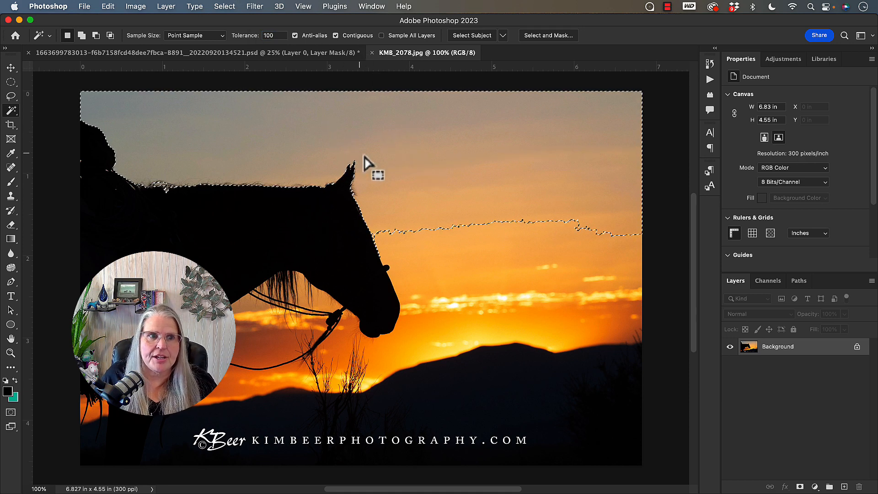